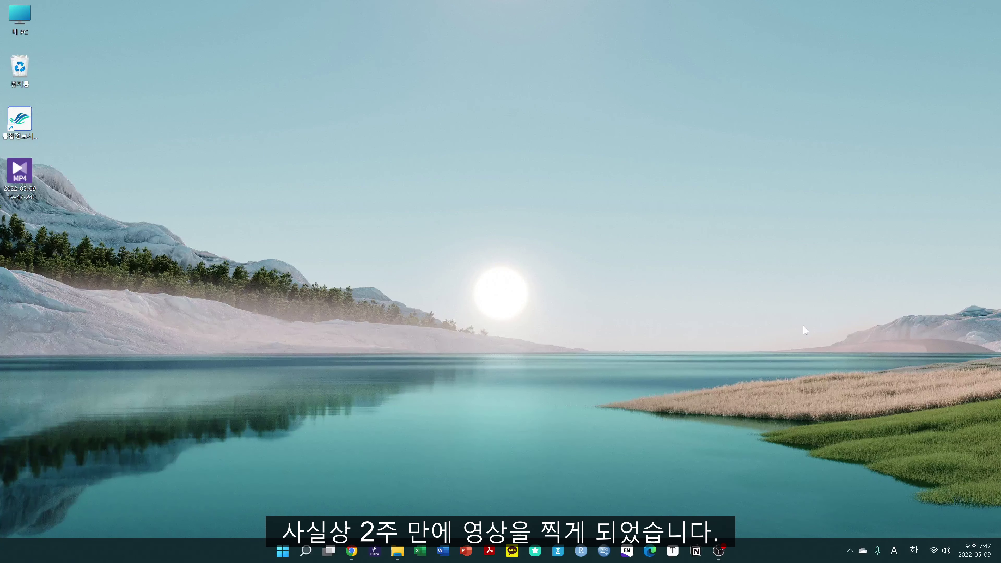
# Step: Switch to Chrome and open the Calendly event types page (calendly.com/event_types/user/me) in a new tab
pyautogui.click(354, 552)
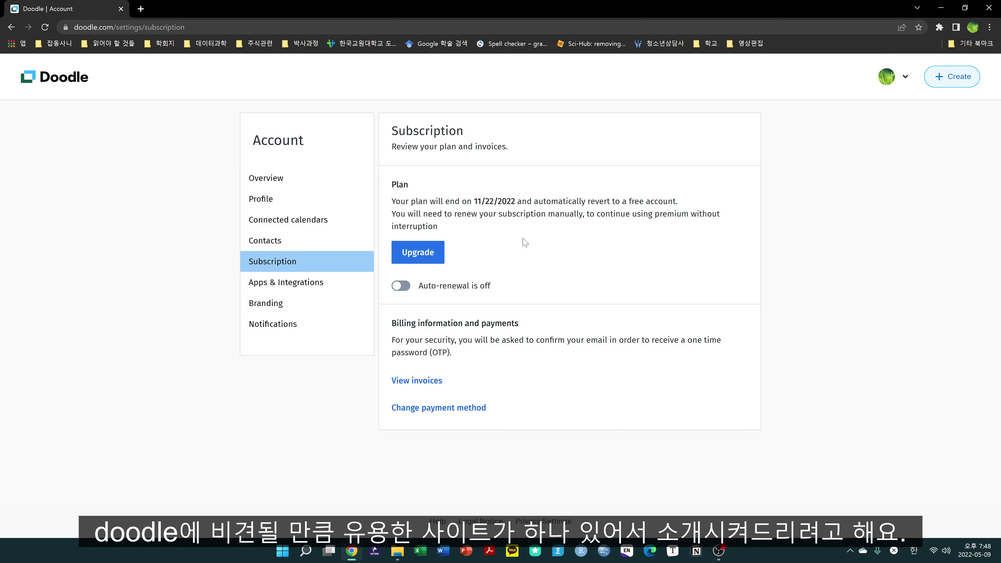
pyautogui.hotkey('ctrl', 't')
pyautogui.write('c')
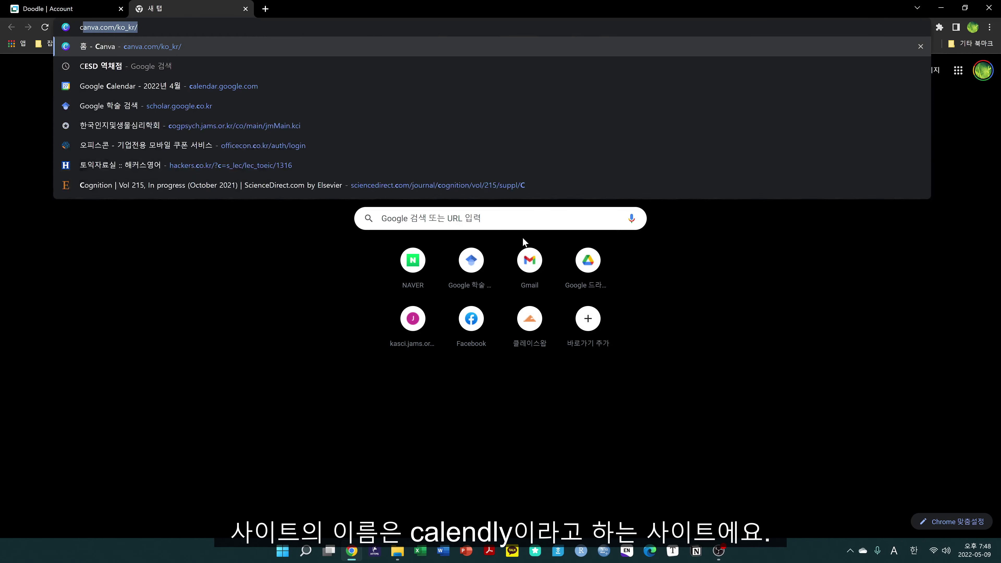
pyautogui.write('alendly')
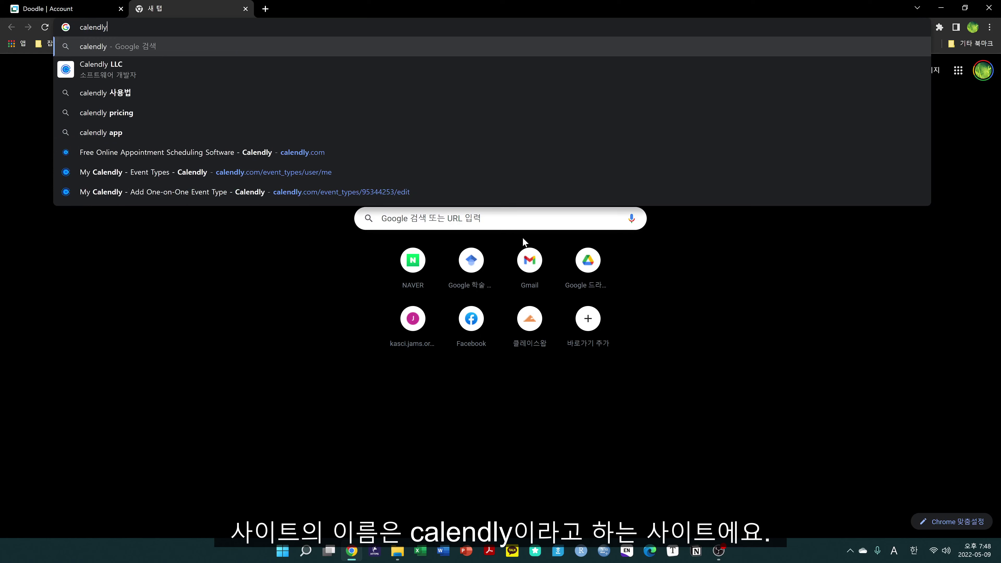
pyautogui.press('Down')
pyautogui.press('Down')
pyautogui.press('Down')
pyautogui.press('Down')
pyautogui.press('Down')
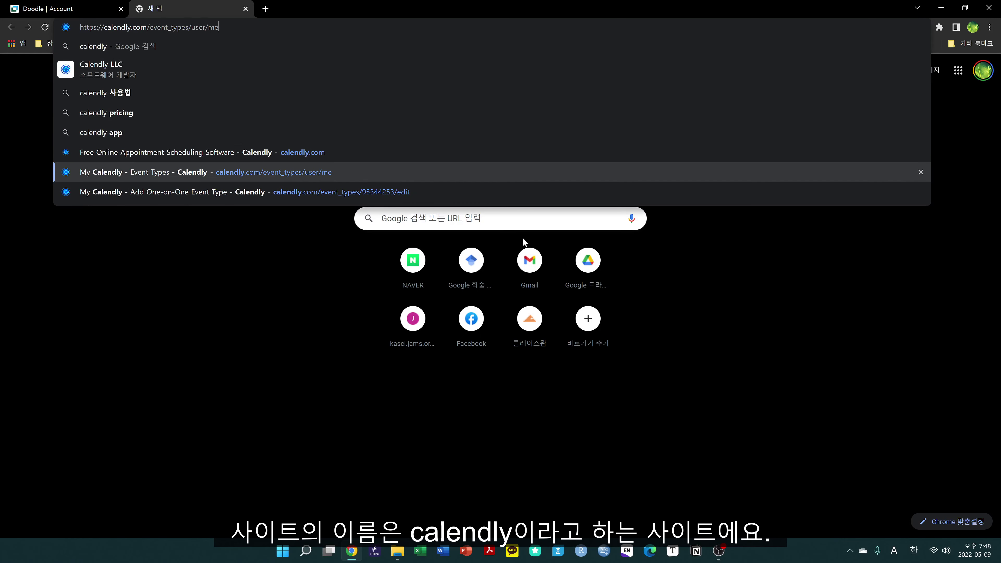
pyautogui.press('Return')
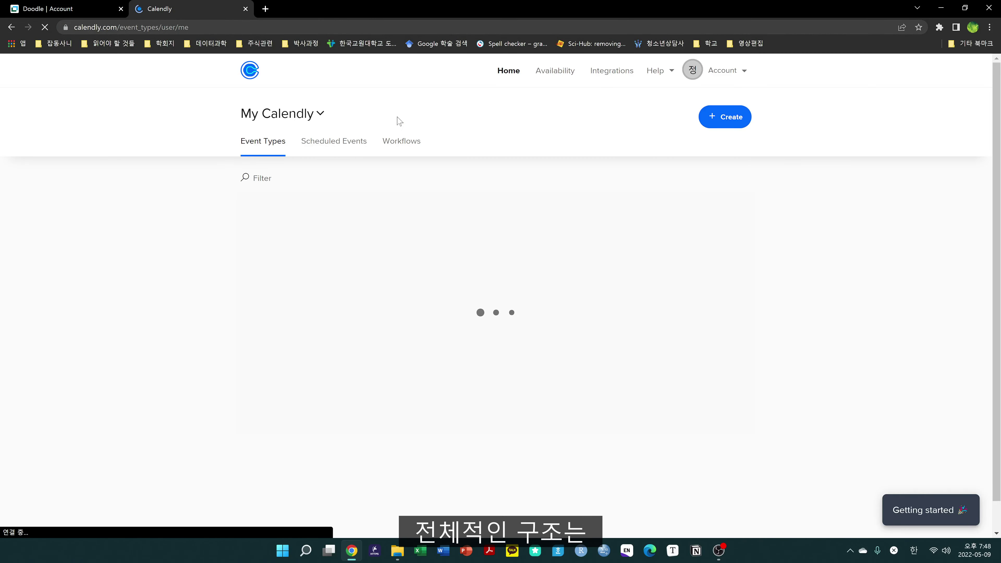
# Step: Delete the event types ㅁㄴㅇㅁㄴㅇ and 심리학 실험 from My Calendly
pyautogui.click(254, 253)
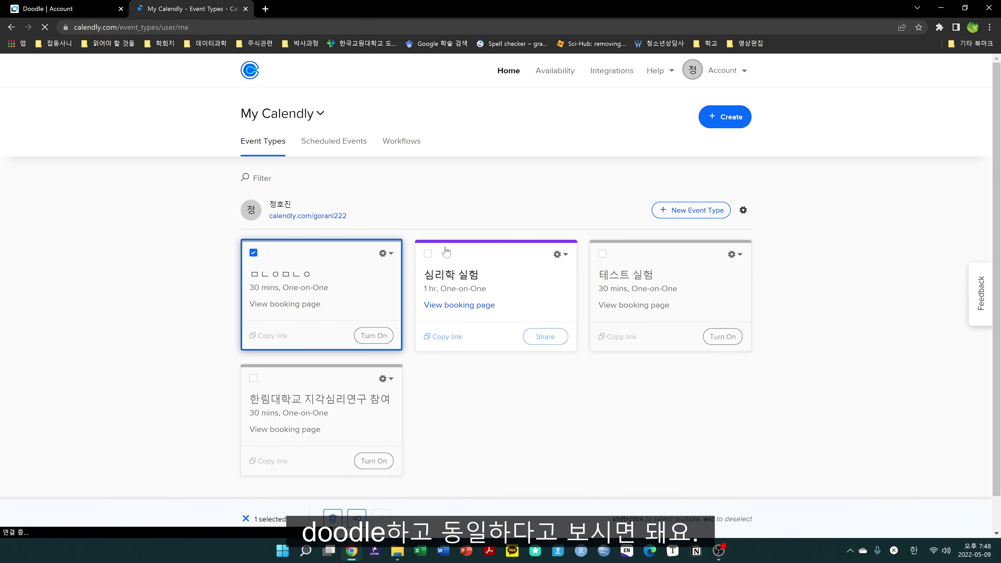
pyautogui.click(334, 516)
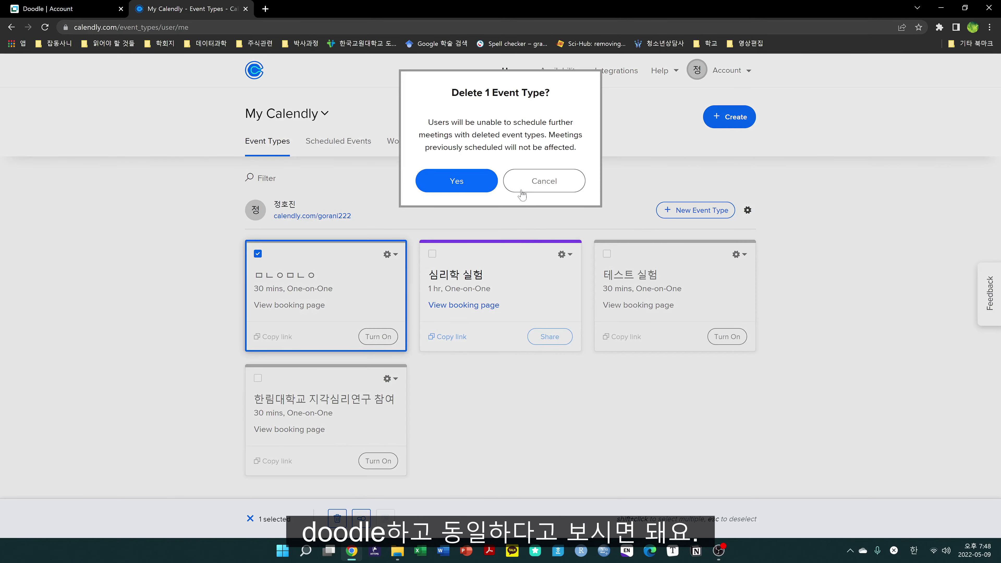
pyautogui.click(489, 189)
pyautogui.click(337, 518)
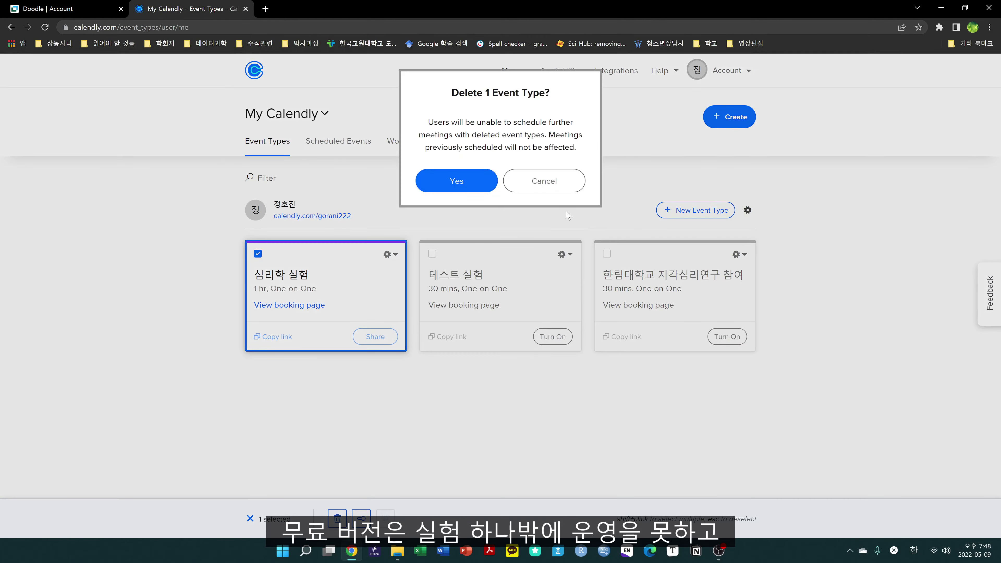
pyautogui.click(469, 182)
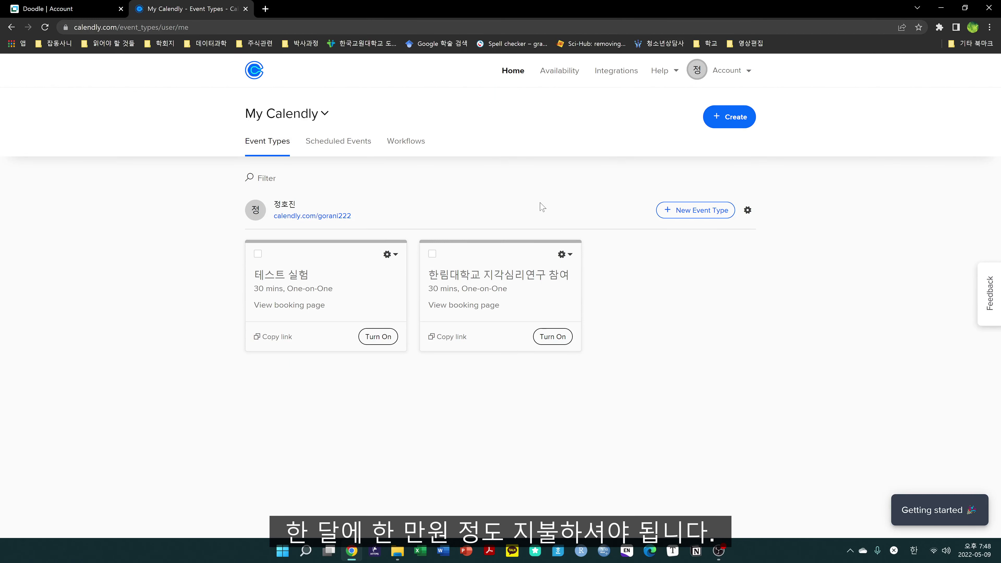
# Step: Check the plan expiry and renewal text on the Doodle subscription page, and return to Calendly
pyautogui.click(77, 15)
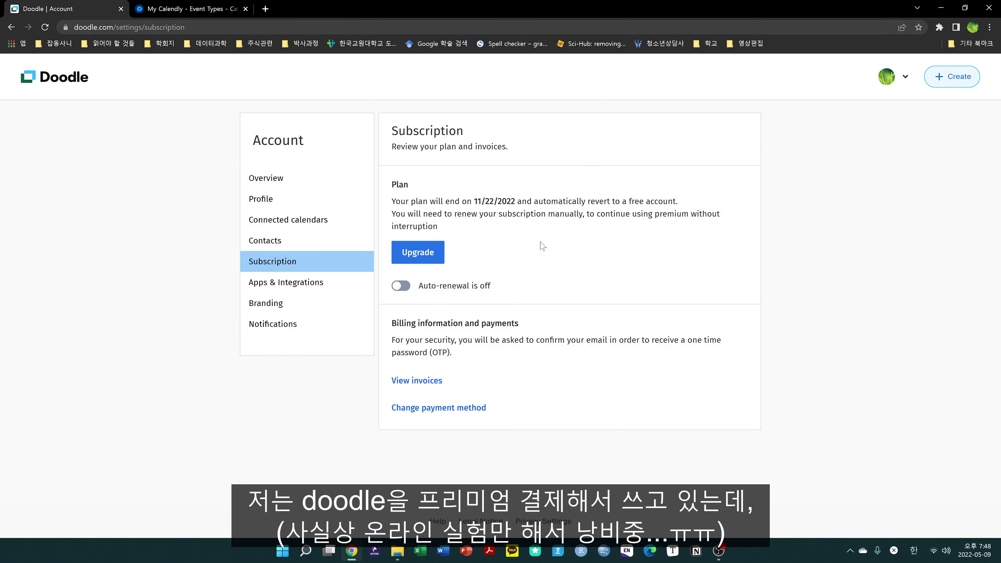
pyautogui.moveTo(419, 201); pyautogui.dragTo(560, 233)
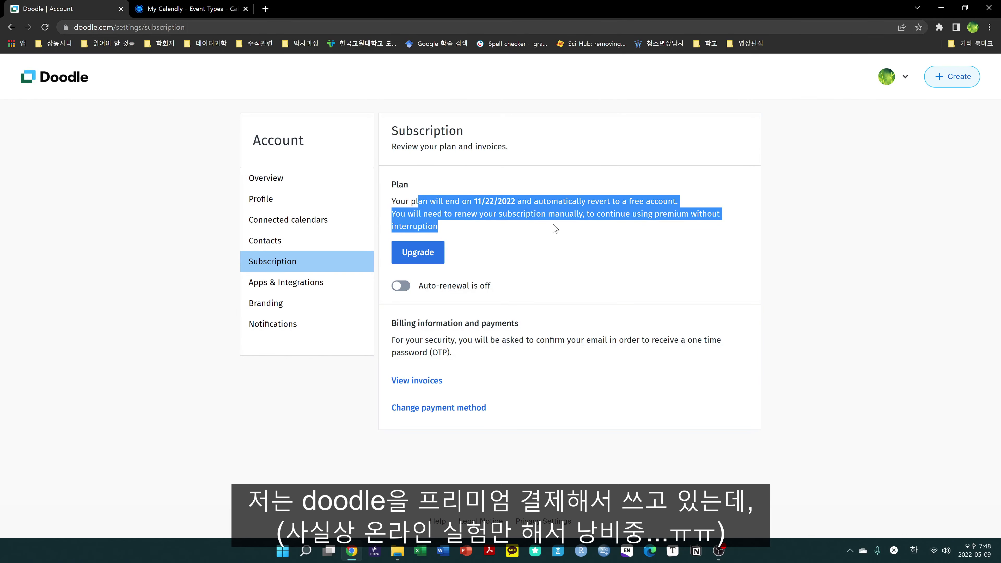
pyautogui.click(555, 227)
pyautogui.click(202, 6)
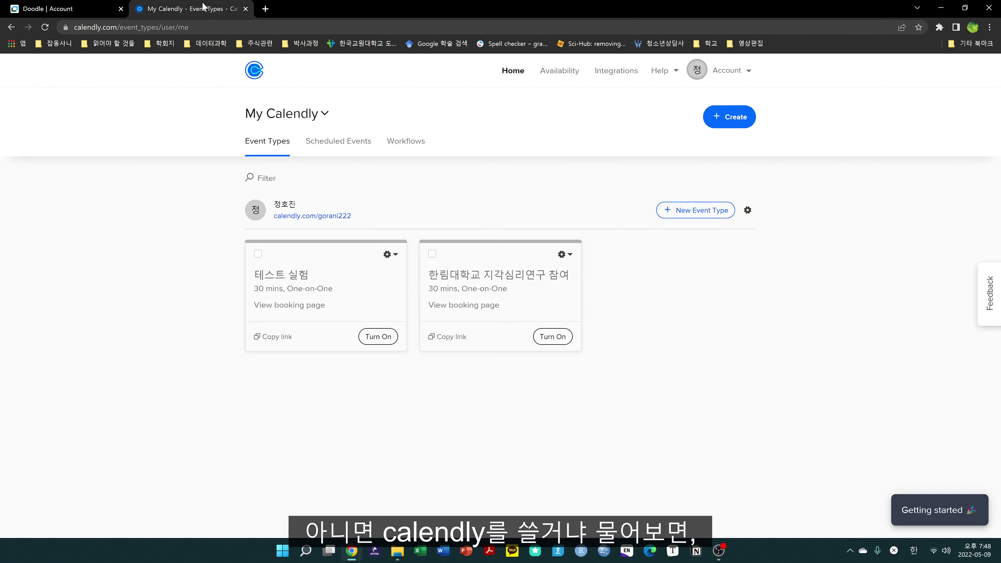
pyautogui.click(65, 4)
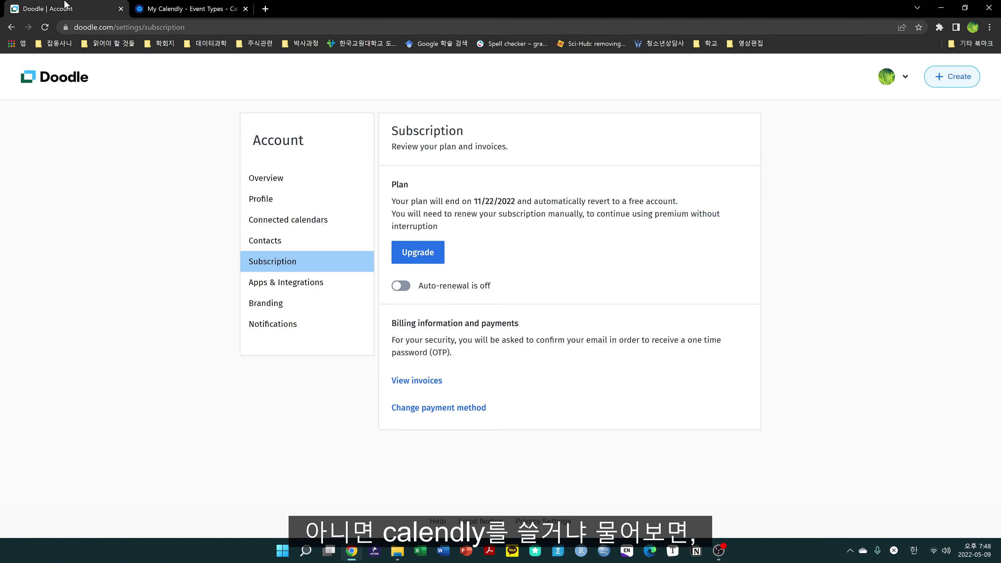
pyautogui.click(148, 5)
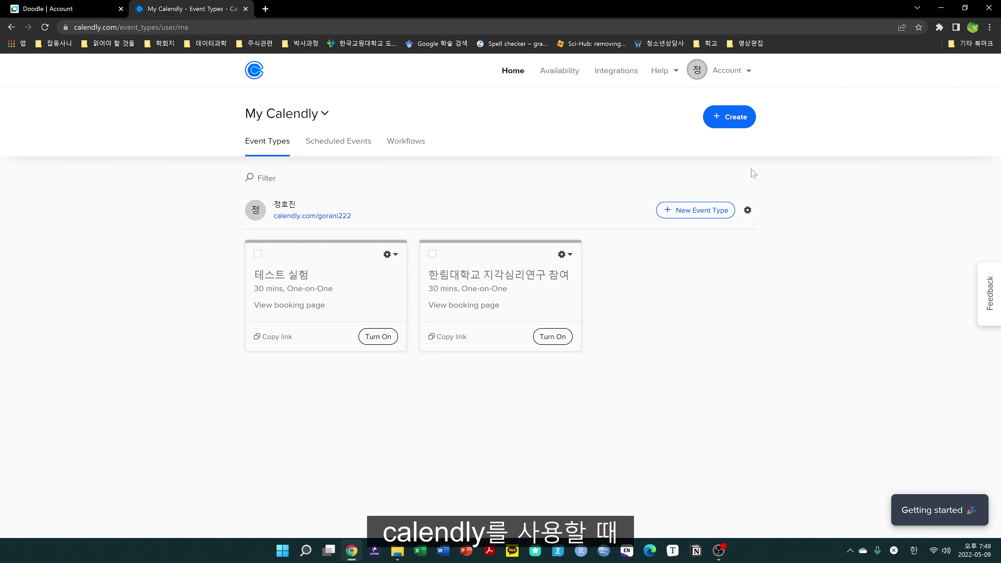
# Step: Create a new One-on-One event type and name it 테스트 실험
pyautogui.click(735, 122)
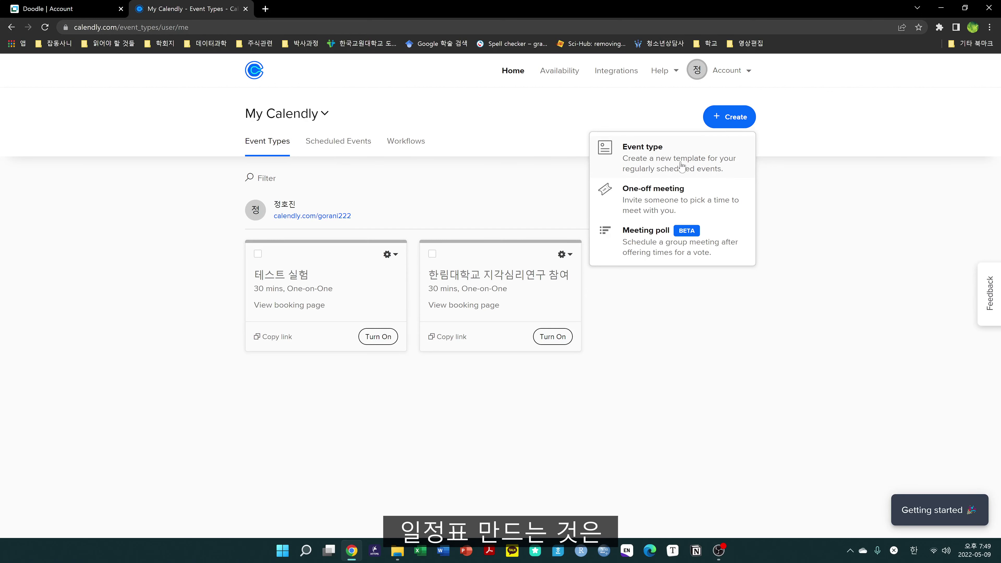
pyautogui.click(668, 158)
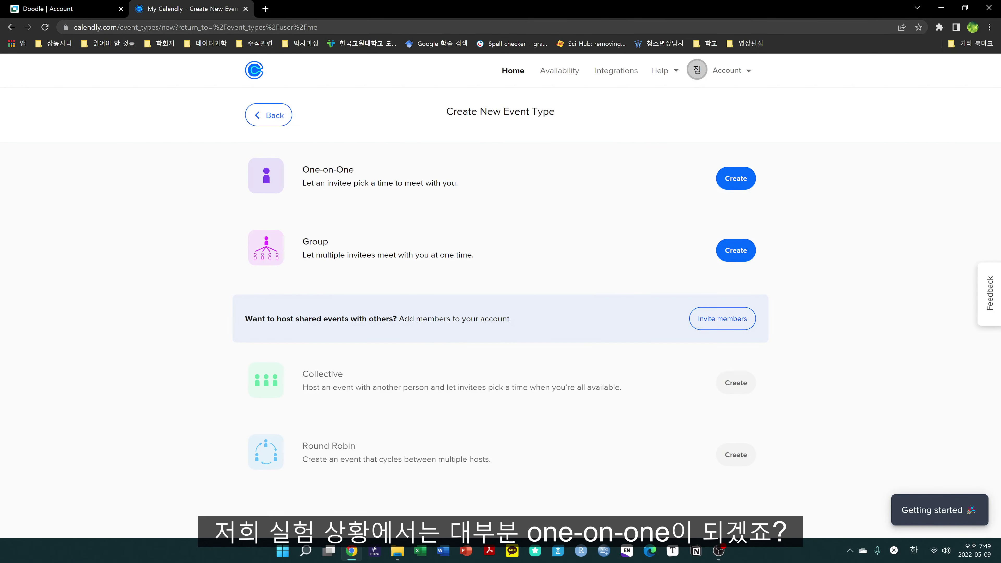
pyautogui.moveTo(302, 169); pyautogui.dragTo(471, 190)
pyautogui.moveTo(333, 242); pyautogui.dragTo(303, 244)
pyautogui.click(730, 183)
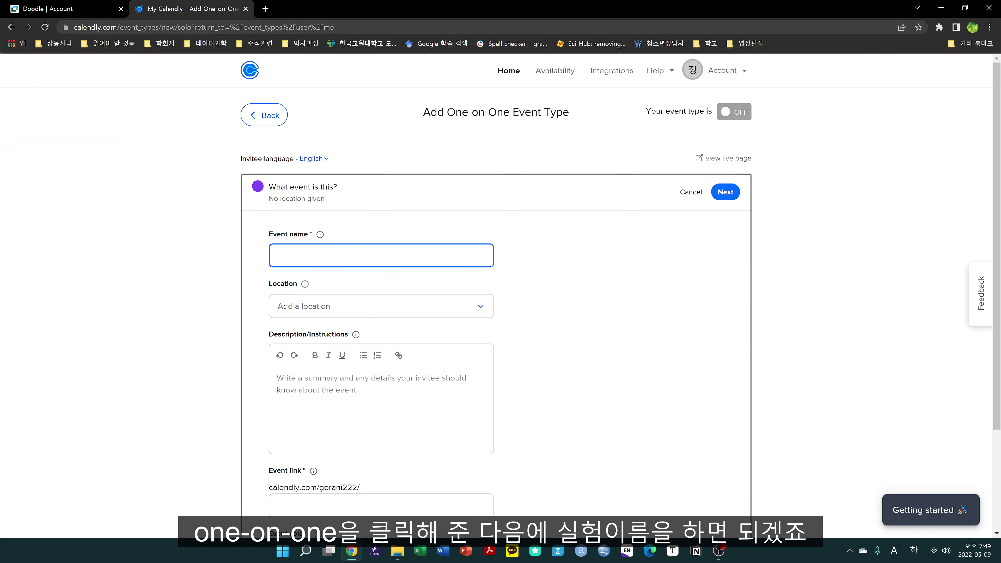
pyautogui.press('Hangul')
pyautogui.write('테스트 실험')
# Step: Set the event location to an in-person meeting at 한림대학교
pyautogui.click(374, 307)
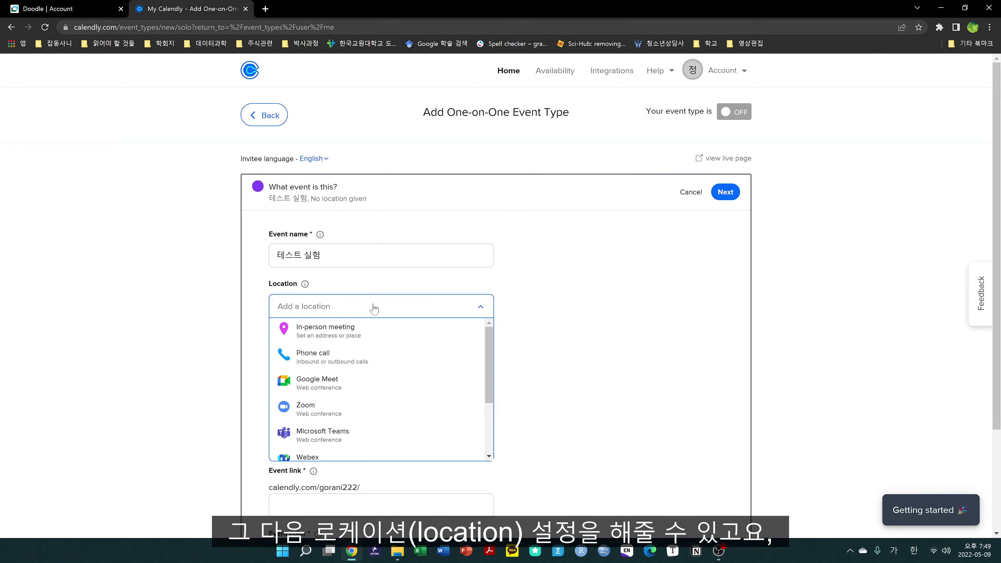
pyautogui.click(374, 307)
pyautogui.click(419, 312)
pyautogui.click(361, 331)
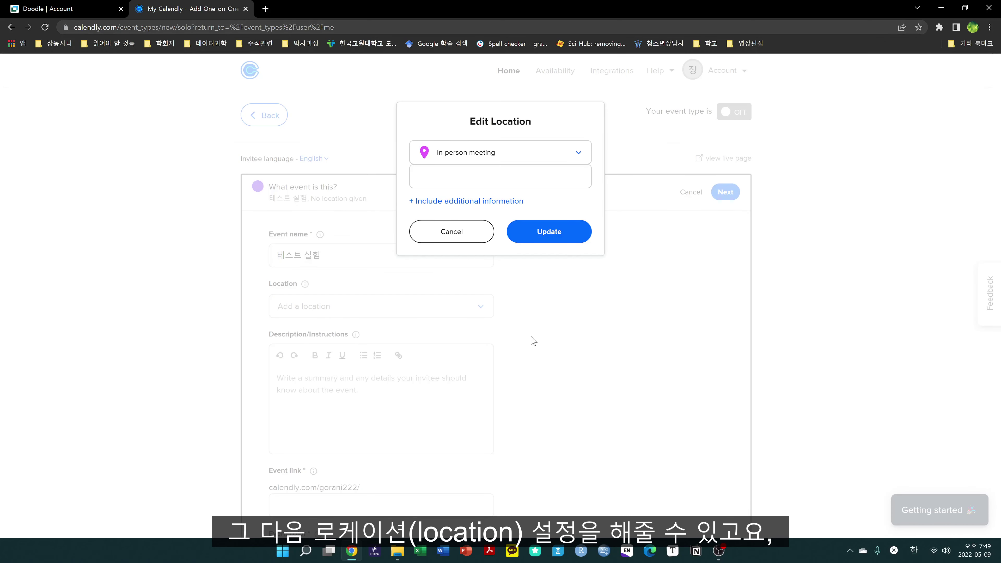
pyautogui.click(502, 187)
pyautogui.write('ㅎ림대학교')
pyautogui.press('Return')
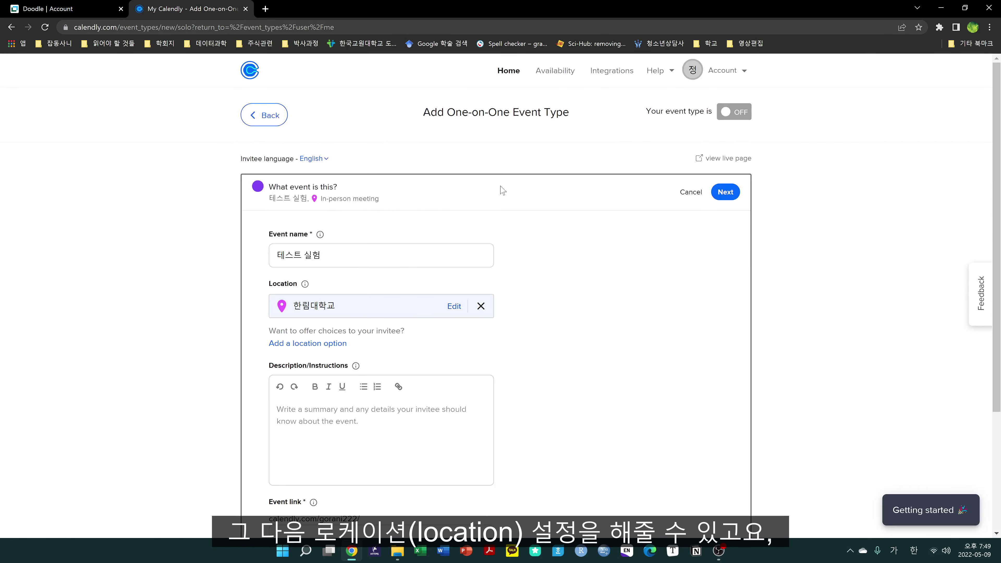
# Step: Set the event link ending to testexp and continue to the booking time settings
pyautogui.scroll(-4, 465, 339)
pyautogui.click(383, 373)
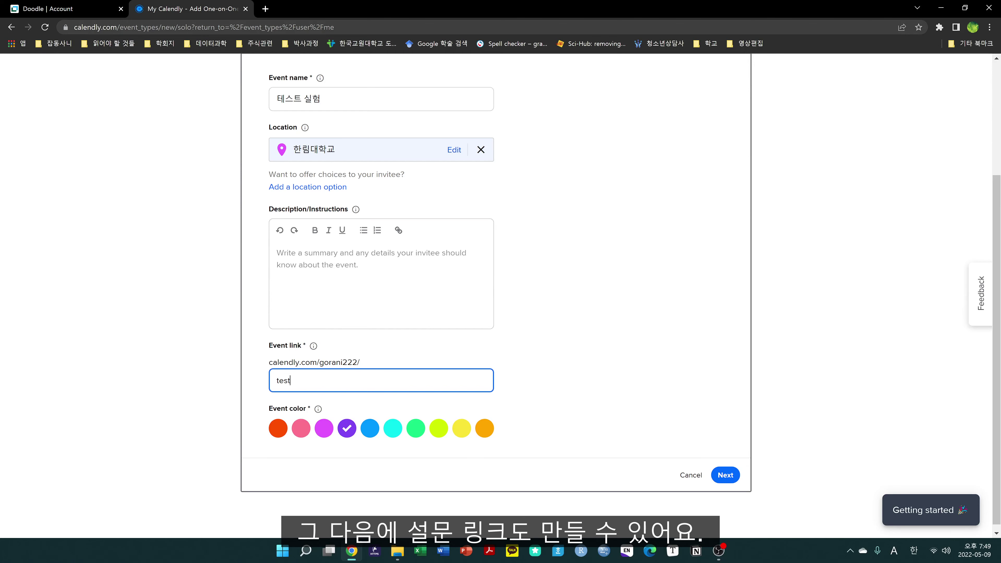
pyautogui.click(725, 475)
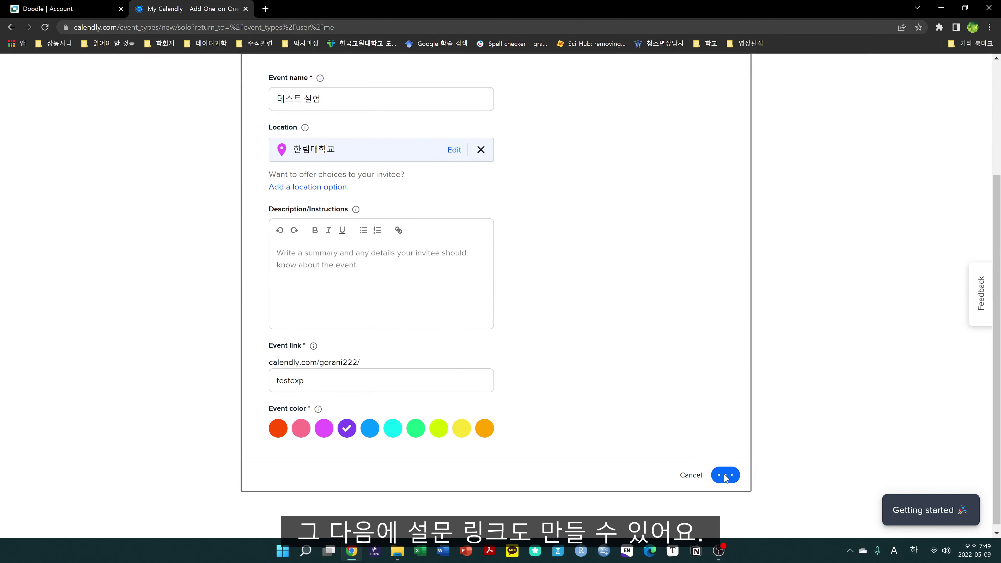
# Step: Examine the date range, duration options and weekly hours offered for booking the event
pyautogui.scroll(2, 607, 276)
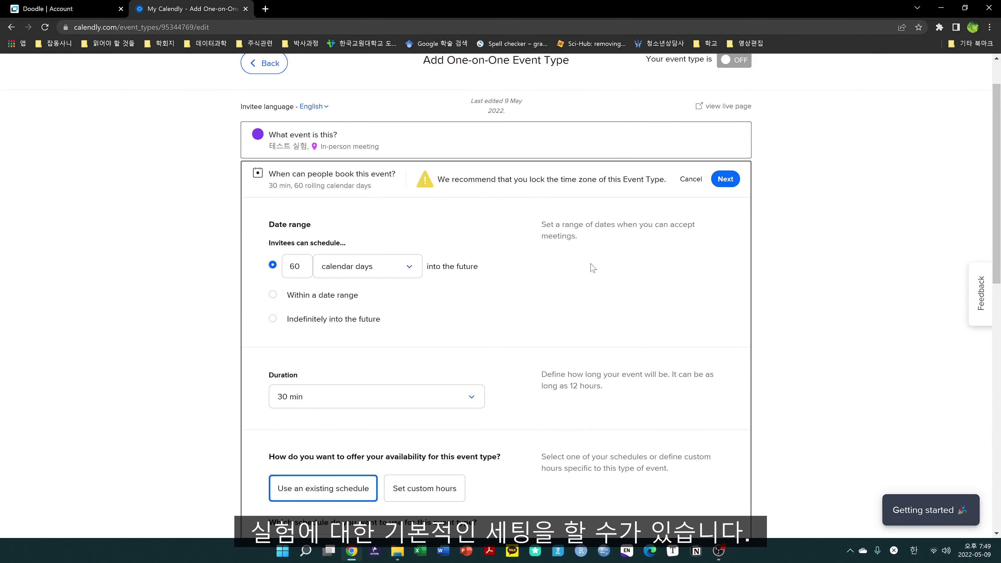
pyautogui.moveTo(269, 225); pyautogui.dragTo(311, 224)
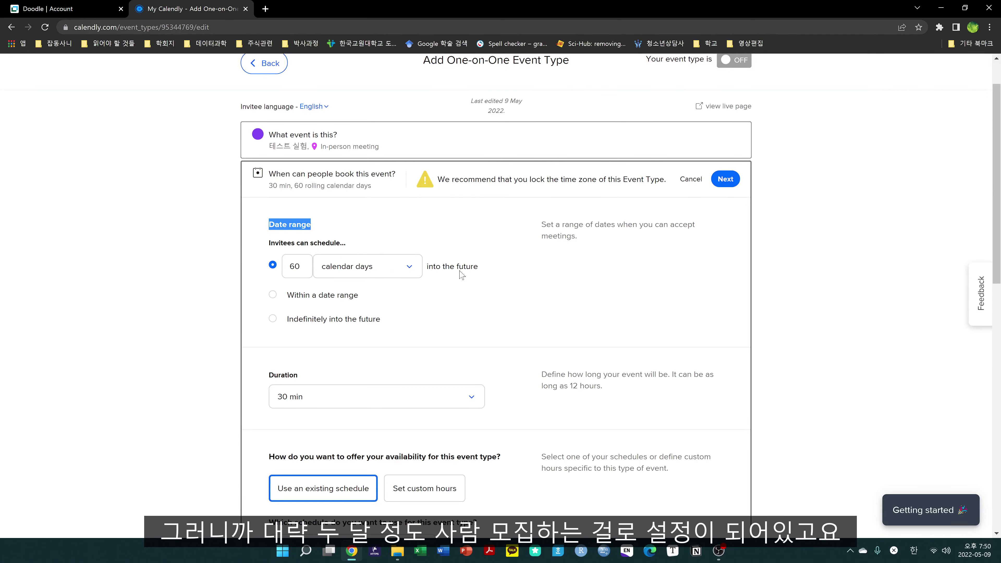
pyautogui.click(364, 265)
pyautogui.click(409, 268)
pyautogui.scroll(-1, 536, 275)
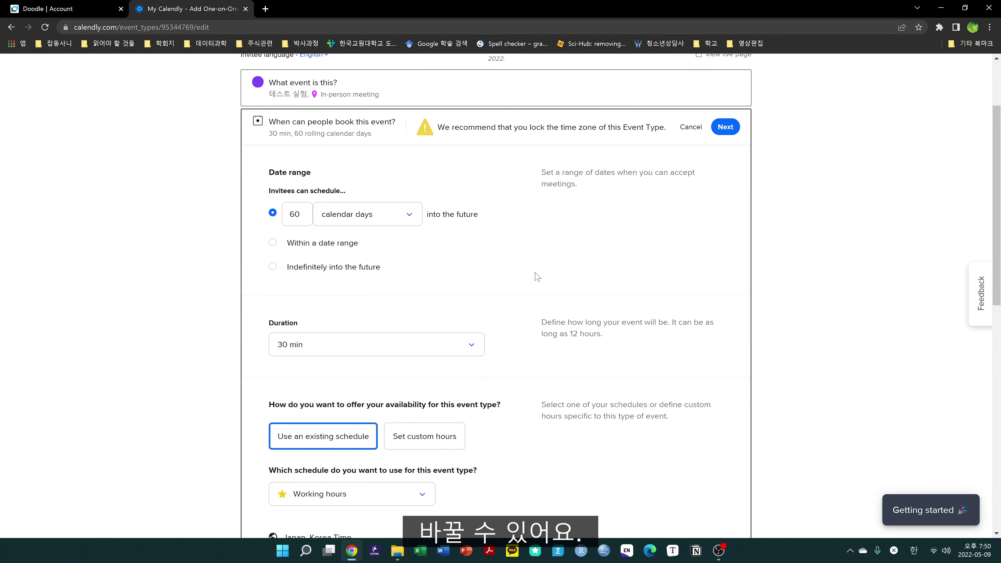
pyautogui.scroll(-2, 473, 246)
pyautogui.click(366, 244)
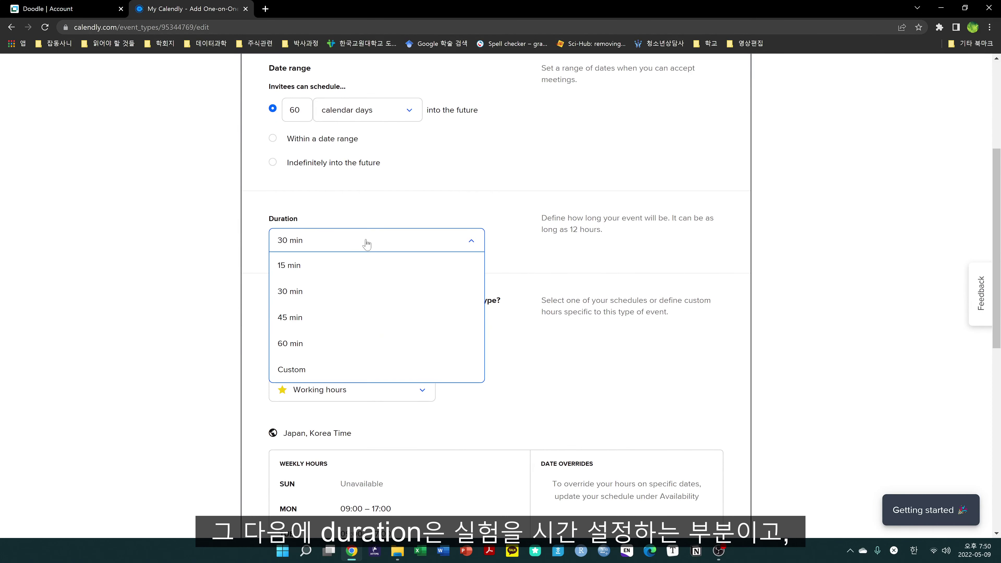
pyautogui.click(386, 243)
pyautogui.scroll(-1, 475, 274)
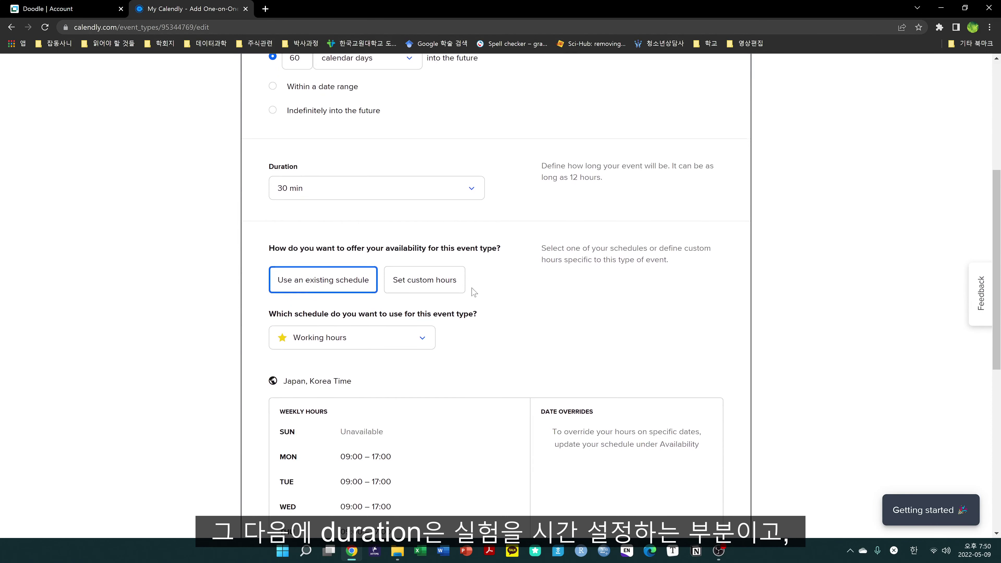
pyautogui.scroll(-2, 474, 292)
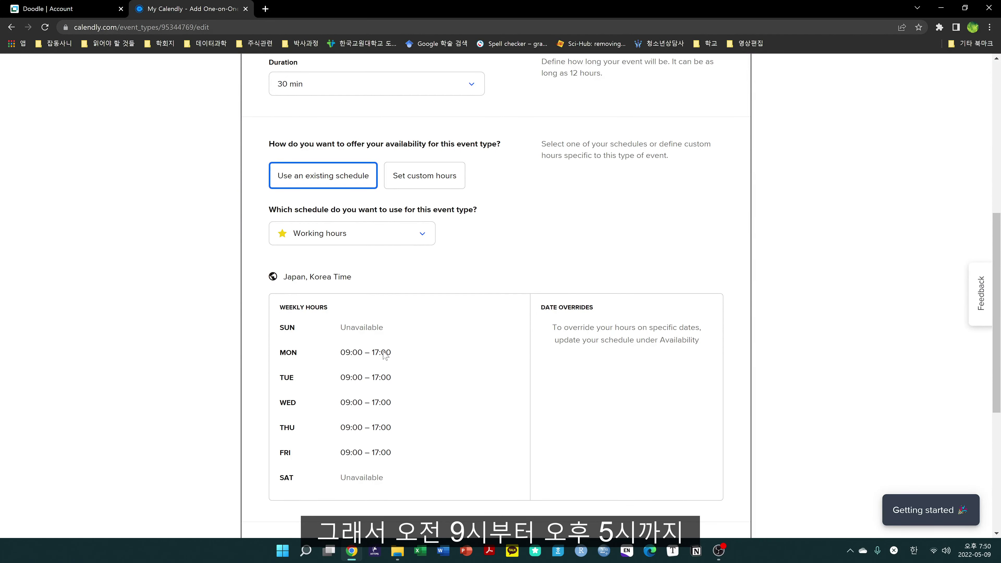
pyautogui.moveTo(341, 352); pyautogui.dragTo(422, 361)
pyautogui.scroll(-2, 458, 373)
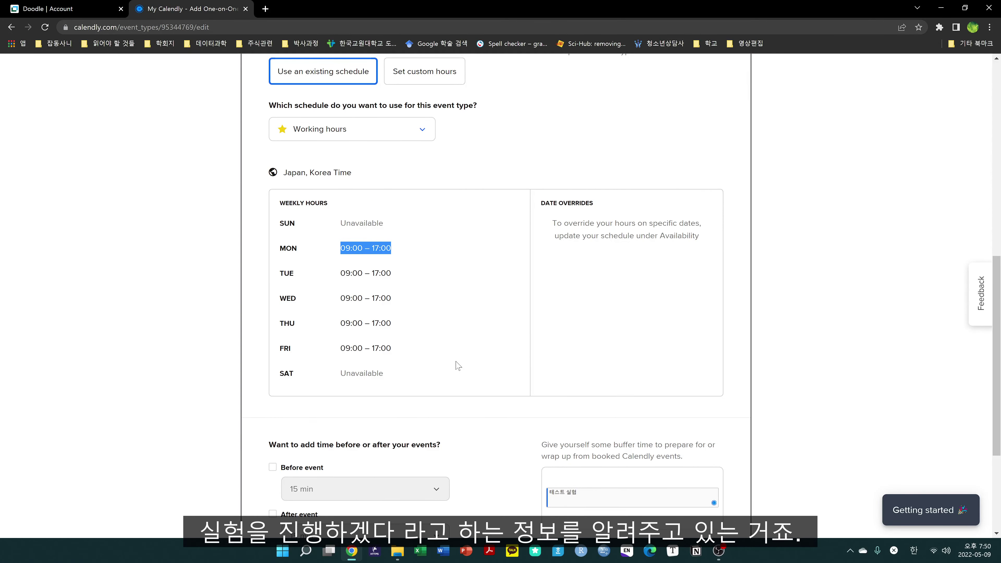
# Step: Add 15 min of buffer time before and after the event and save the booking settings
pyautogui.scroll(-2, 457, 359)
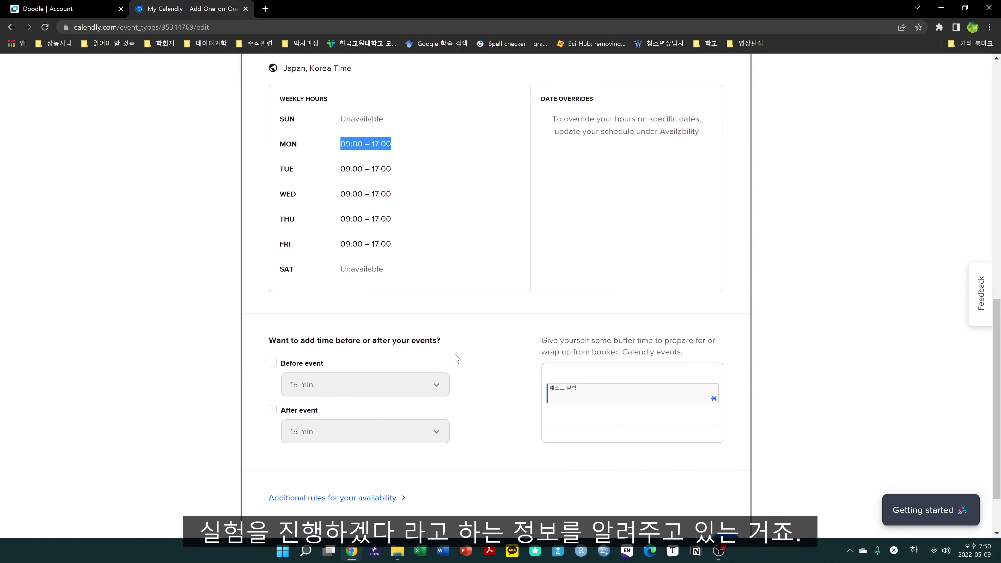
pyautogui.click(316, 364)
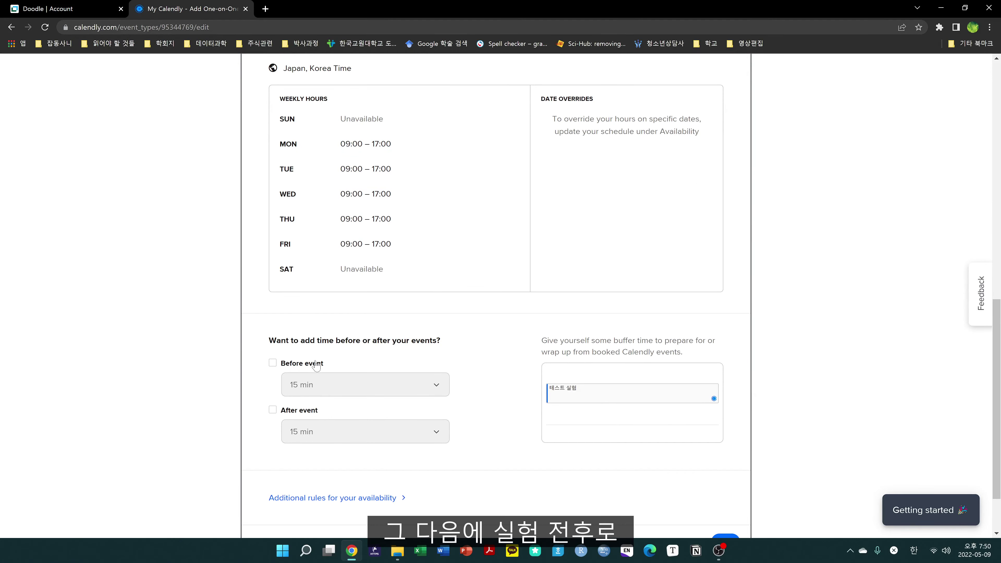
pyautogui.click(299, 410)
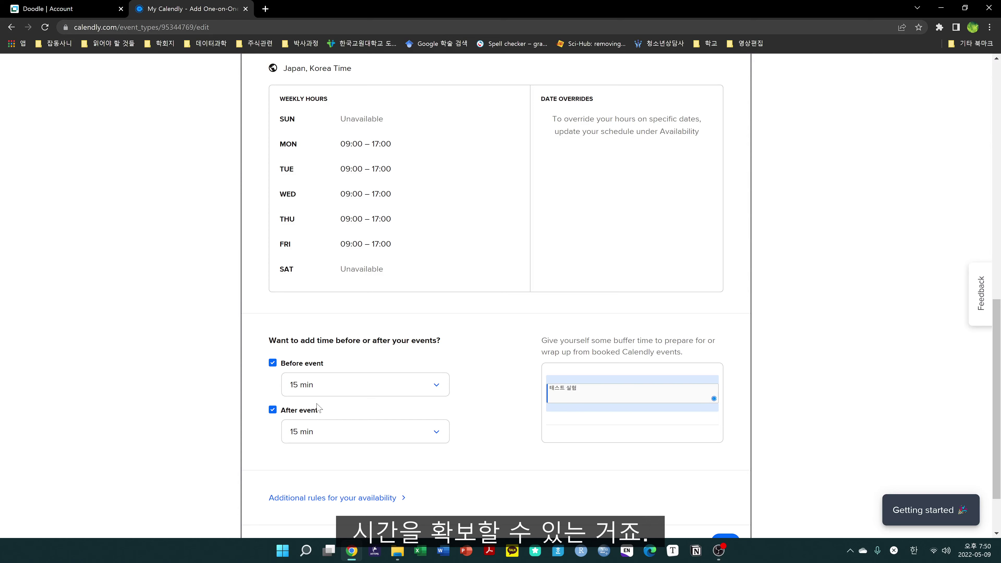
pyautogui.scroll(-2, 418, 344)
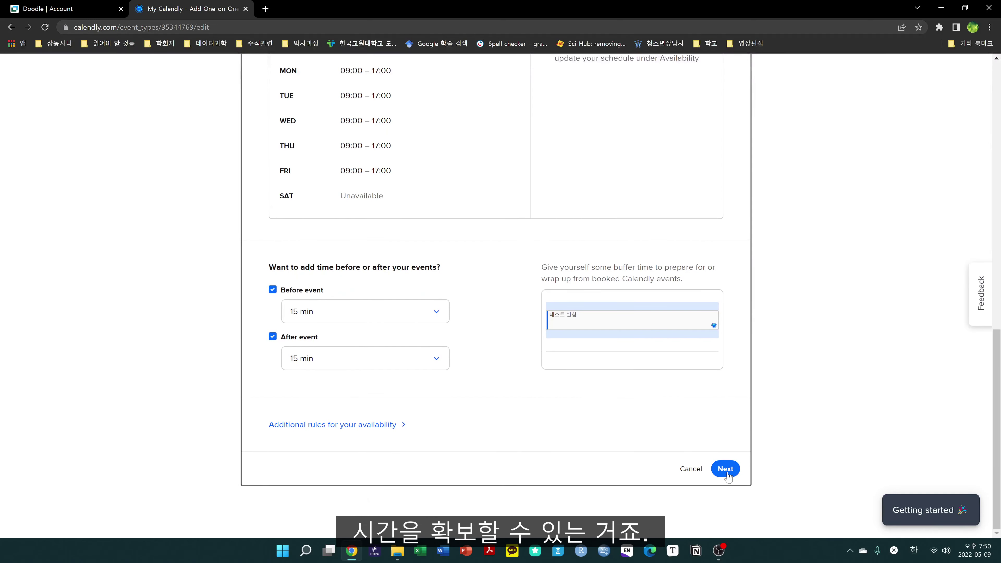
pyautogui.click(725, 470)
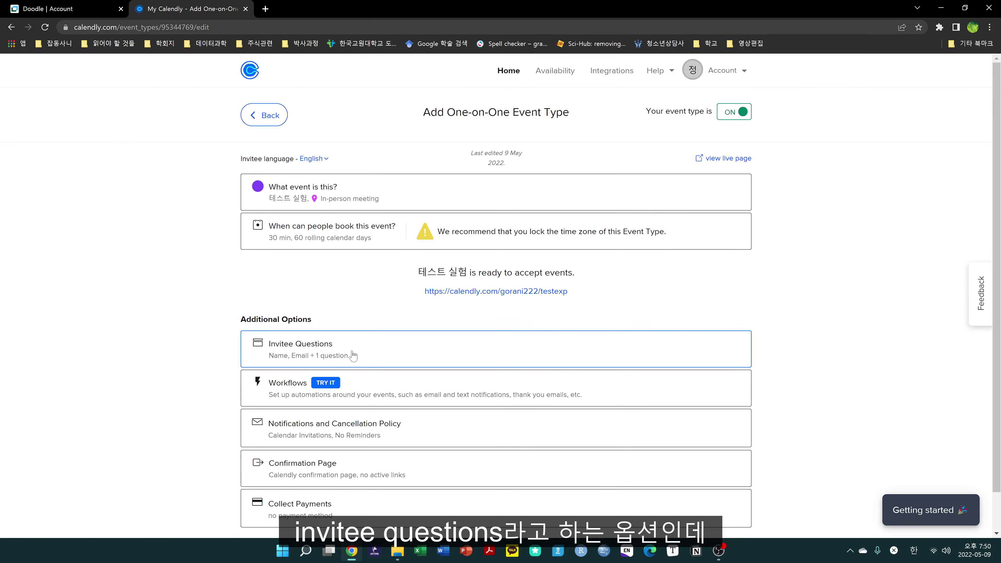
# Step: Review the invitee questions for the event, including the name and email fields, and save them without adding a new question
pyautogui.click(339, 353)
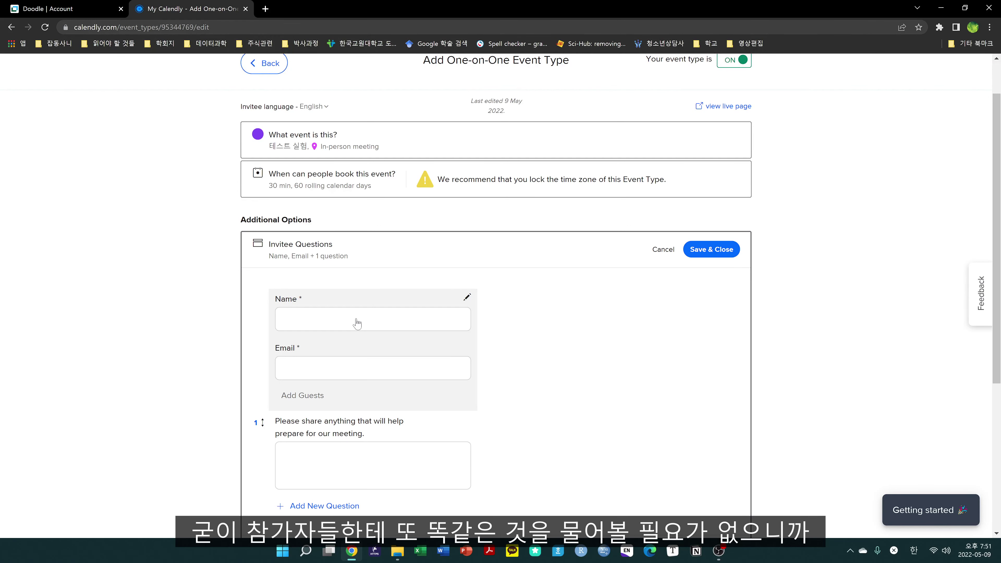
pyautogui.scroll(-2, 397, 315)
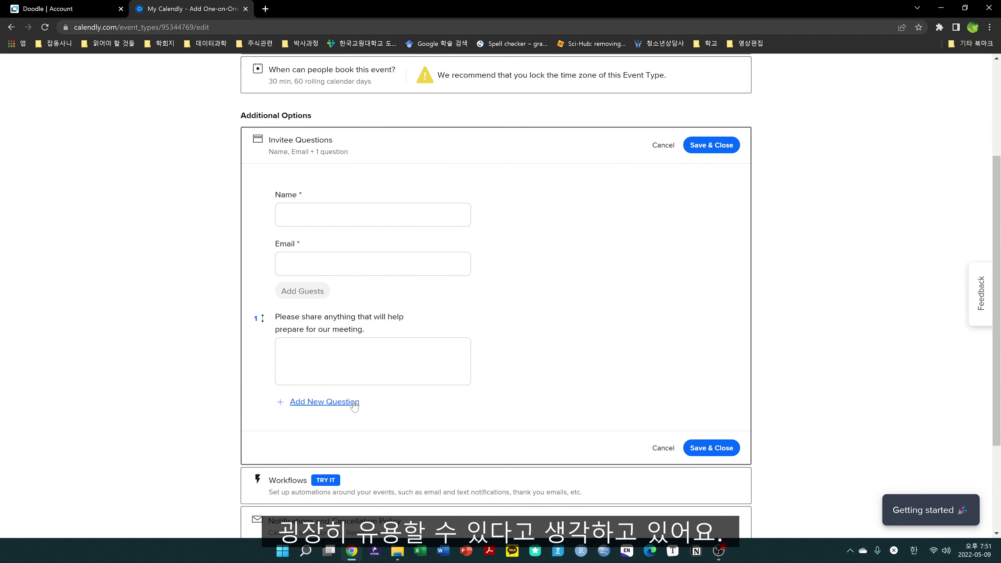
pyautogui.scroll(-2, 410, 367)
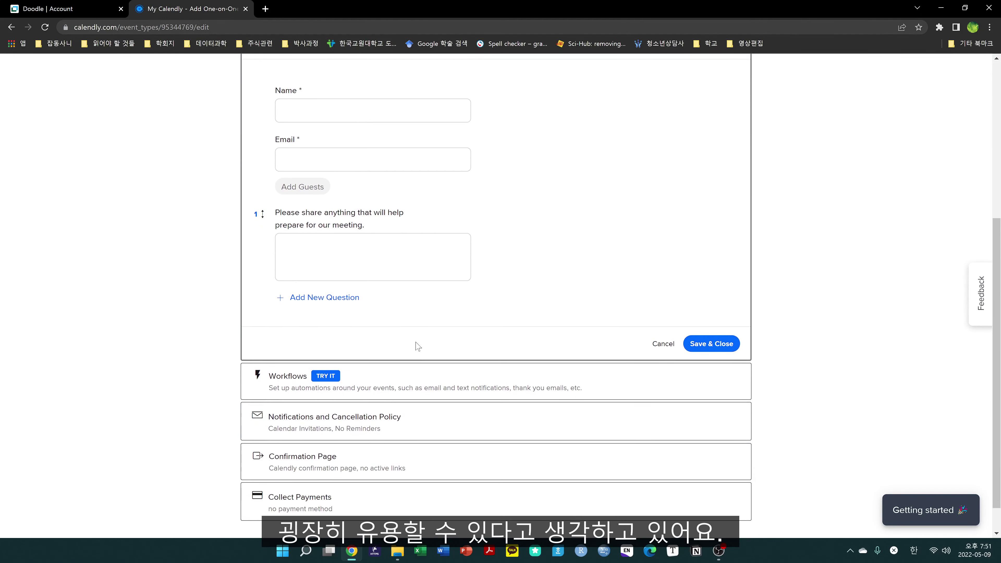
pyautogui.click(712, 344)
# Step: Preview the live booking page by selecting the 16:00 slot on Tuesday, May 10, and close both Calendly pages
pyautogui.click(730, 159)
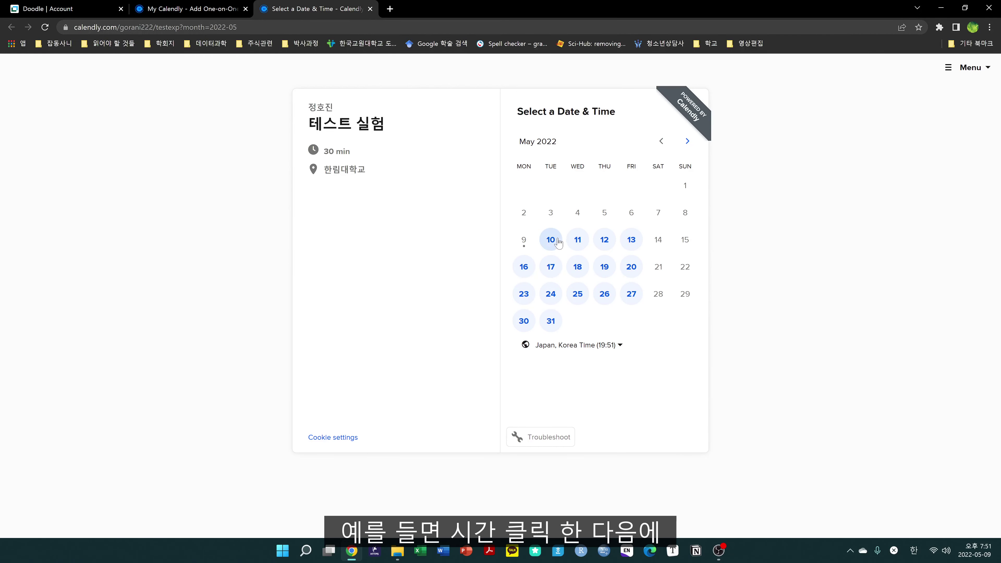
pyautogui.click(550, 240)
pyautogui.scroll(-5, 697, 239)
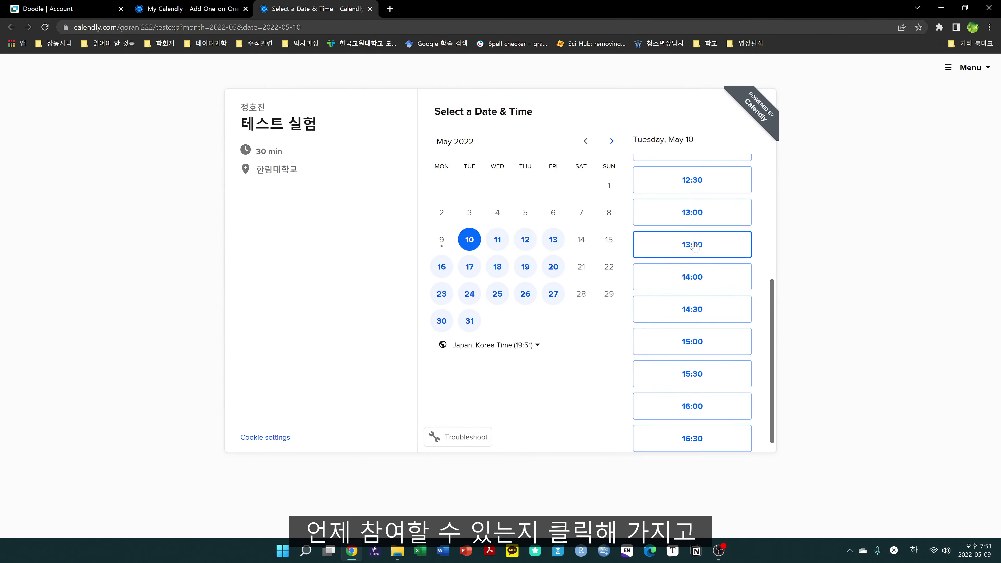
pyautogui.click(707, 396)
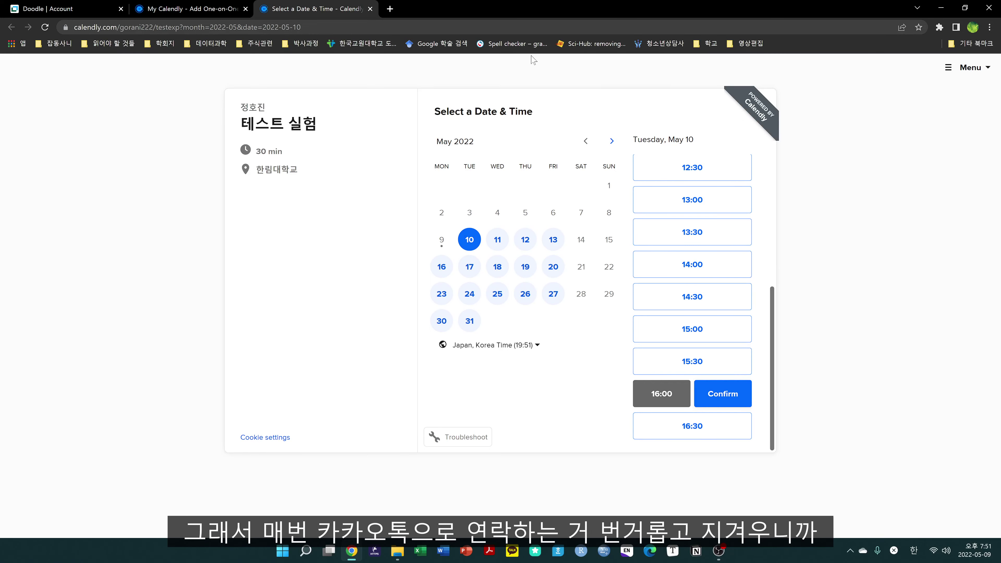
pyautogui.hotkey('ctrl', 'w')
pyautogui.hotkey('ctrl', 'w')
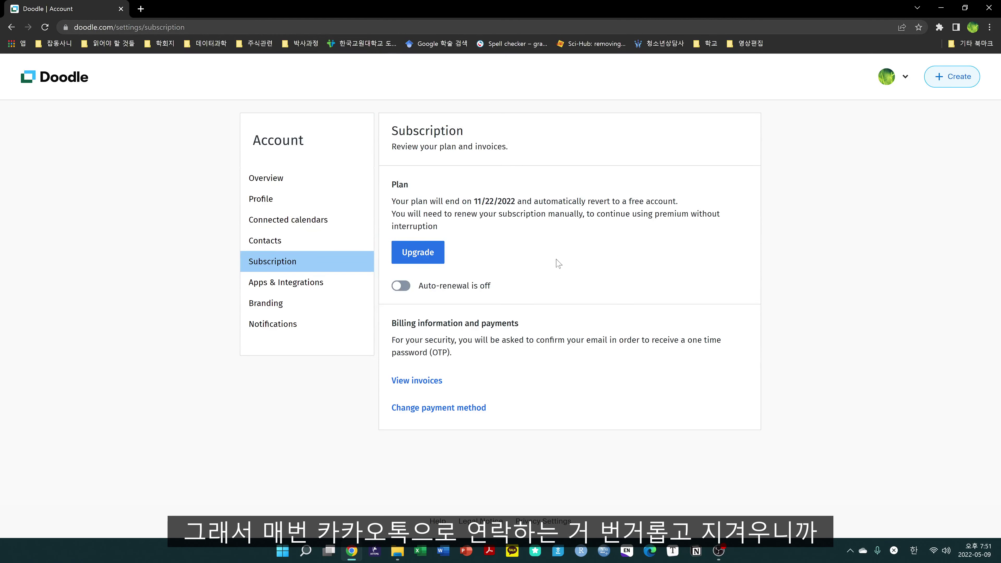